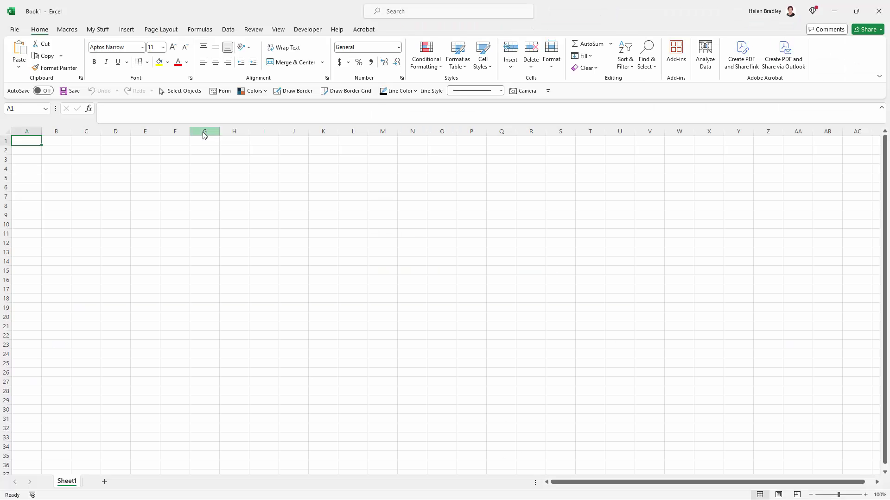
Try a 10cm width for column G, then cancel after the invalid-entry warning.
right_click(204, 132)
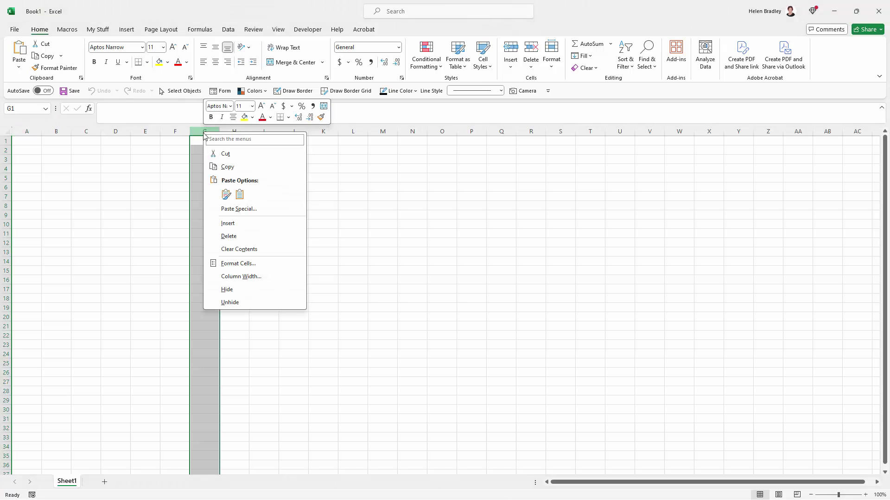
left_click(241, 277)
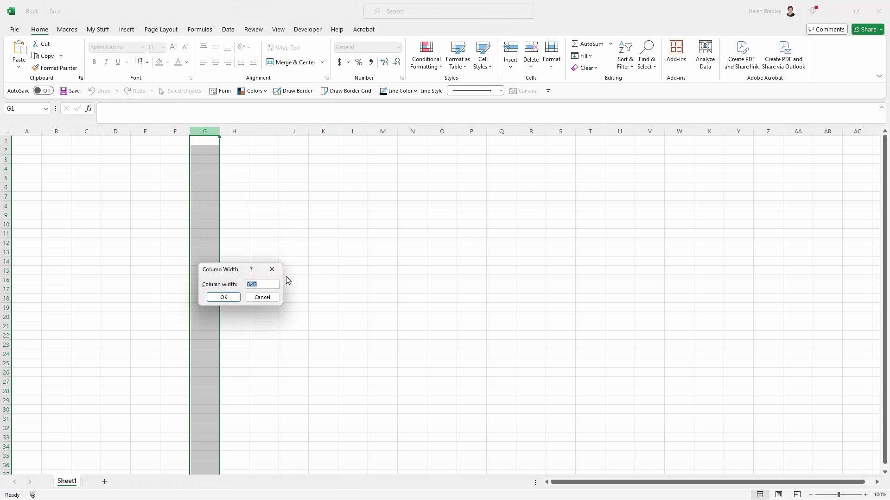
type("10cm")
key("Return")
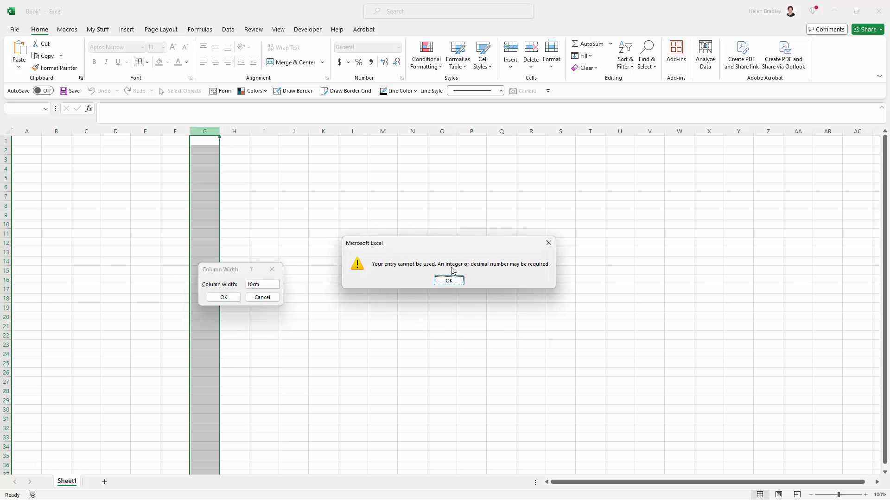
left_click(448, 280)
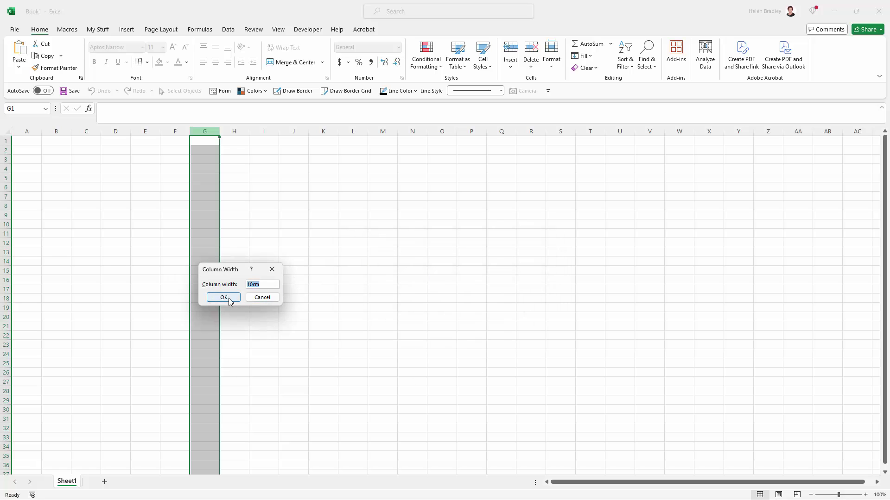
left_click(254, 298)
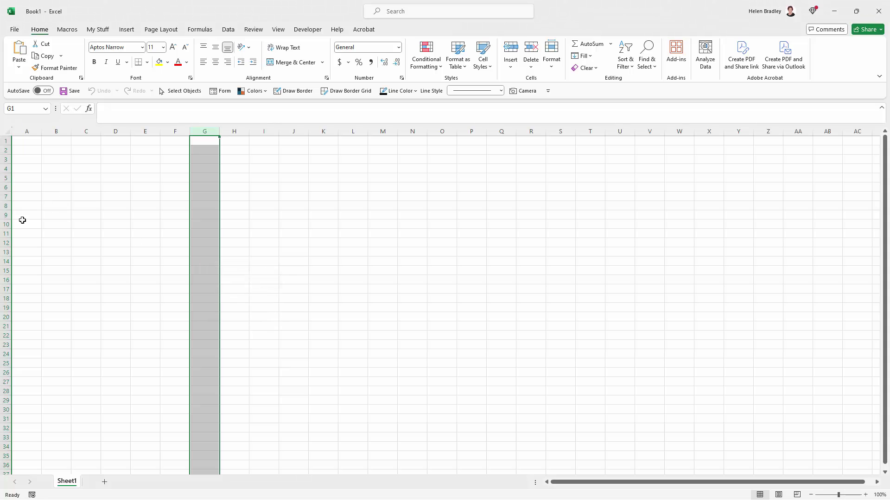
left_click(46, 202)
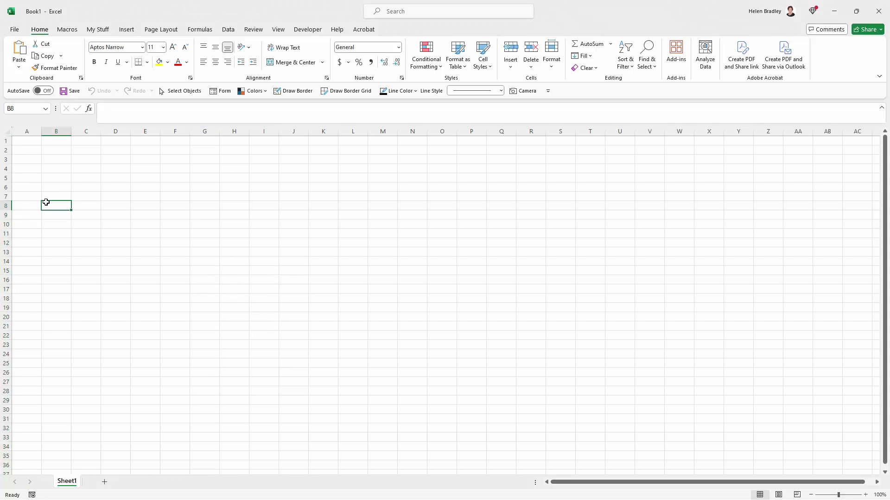
Drag column G's right border to widen it to 14 characters.
left_click(204, 132)
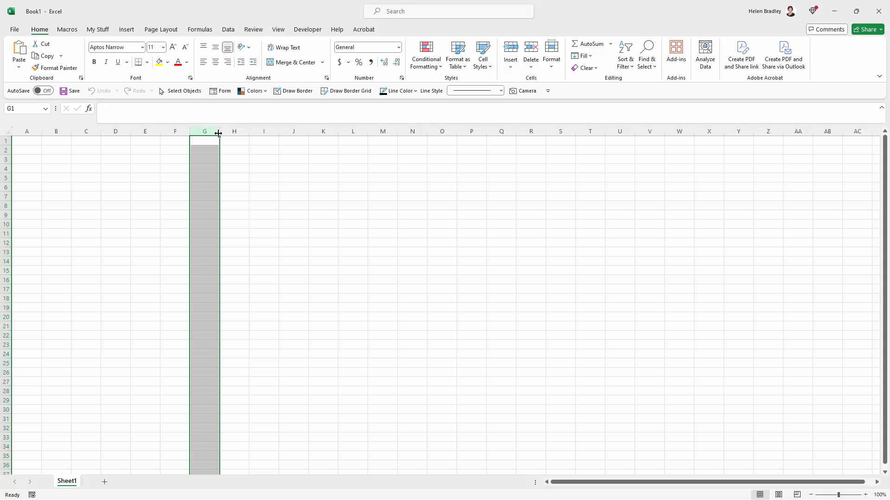
left_click_drag(219, 132, 219, 132)
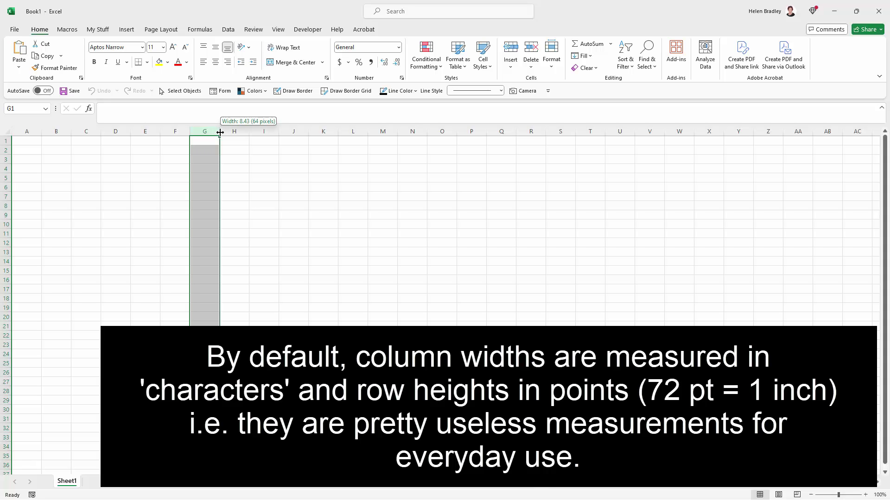
left_click_drag(220, 133, 243, 138)
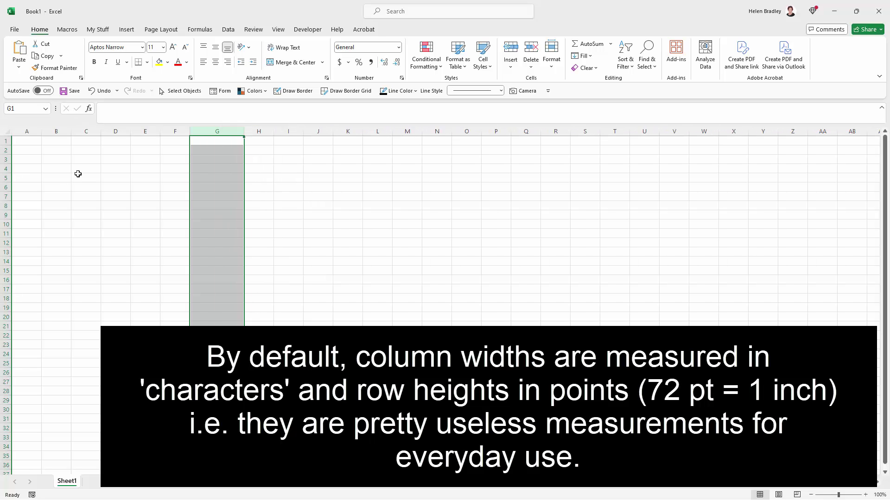
Drag row 3's bottom border down to make it about 78 points tall.
left_click(4, 160)
left_click_drag(8, 164, 11, 207)
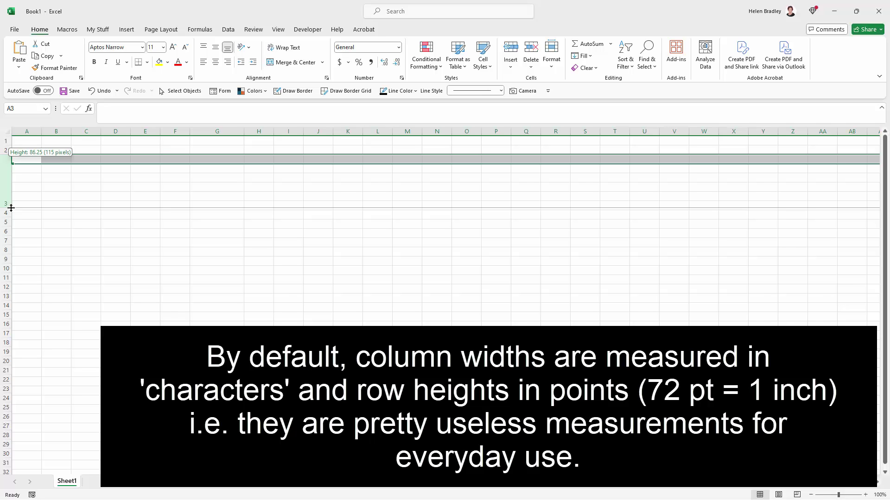
left_click_drag(11, 205, 12, 202)
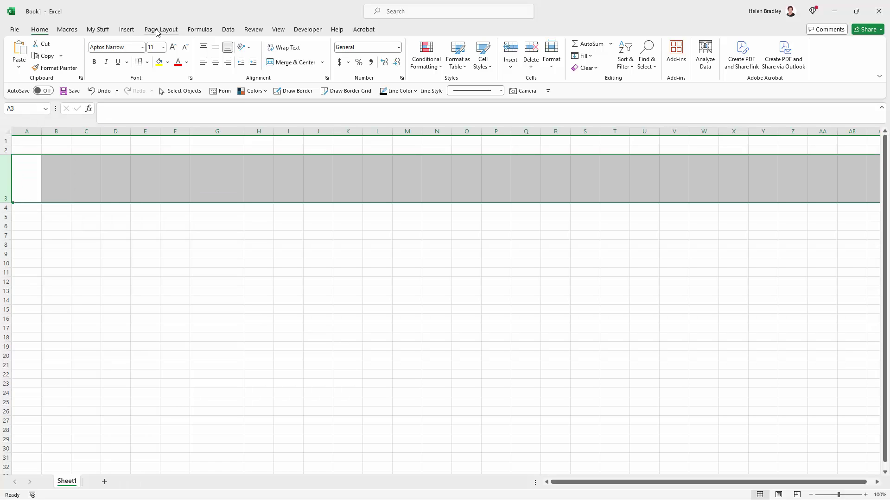
Switch the worksheet to Page Layout view and select column D.
left_click(278, 29)
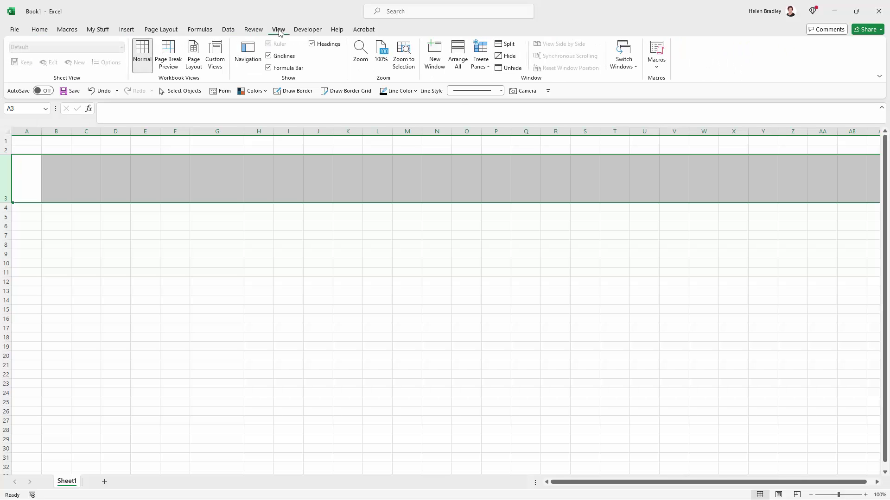
left_click(193, 55)
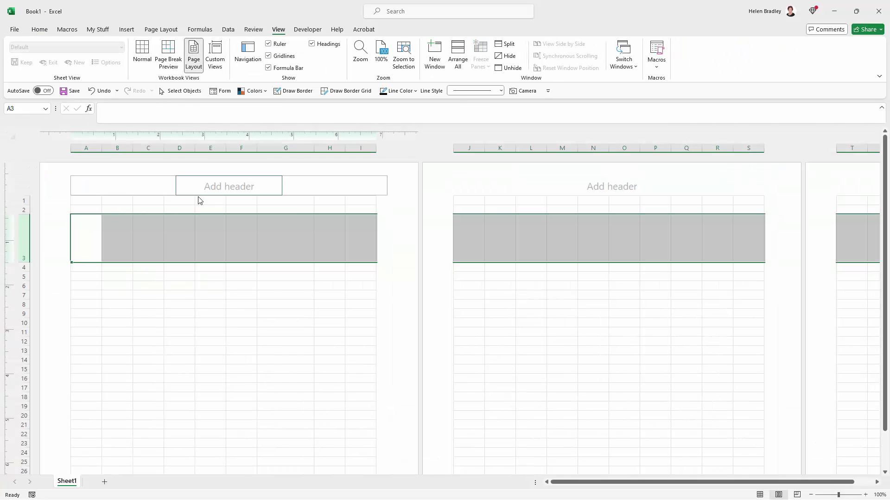
left_click(183, 210)
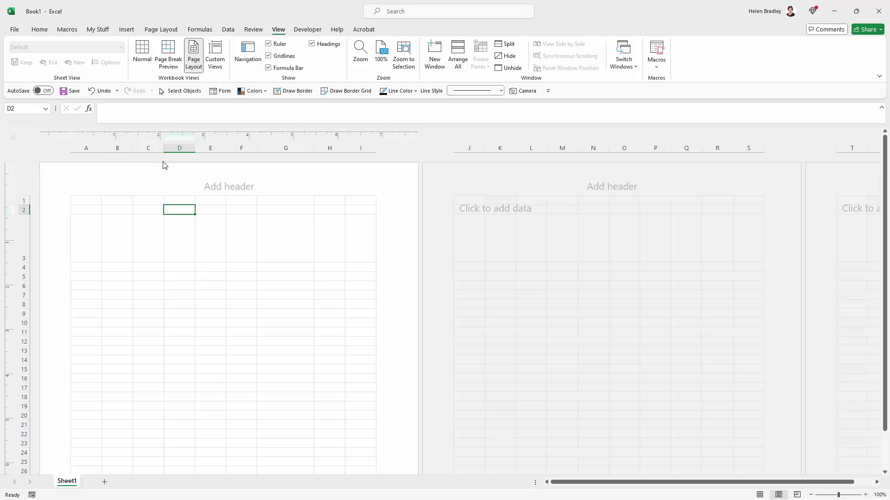
left_click(176, 148)
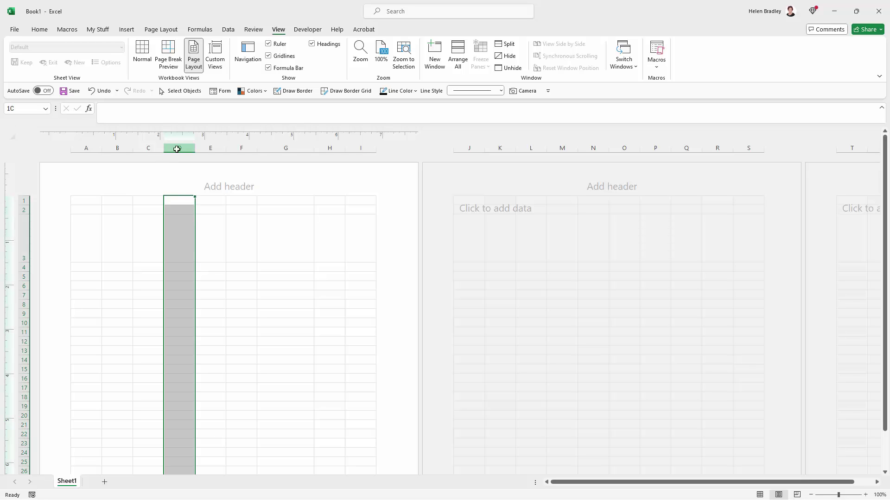
Set column D's width to 1 inch in the Column Width box.
right_click(176, 149)
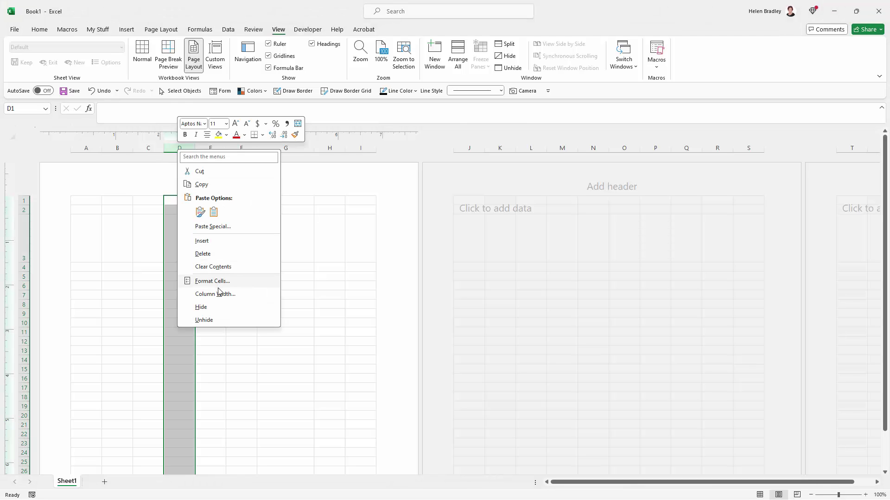
left_click(219, 294)
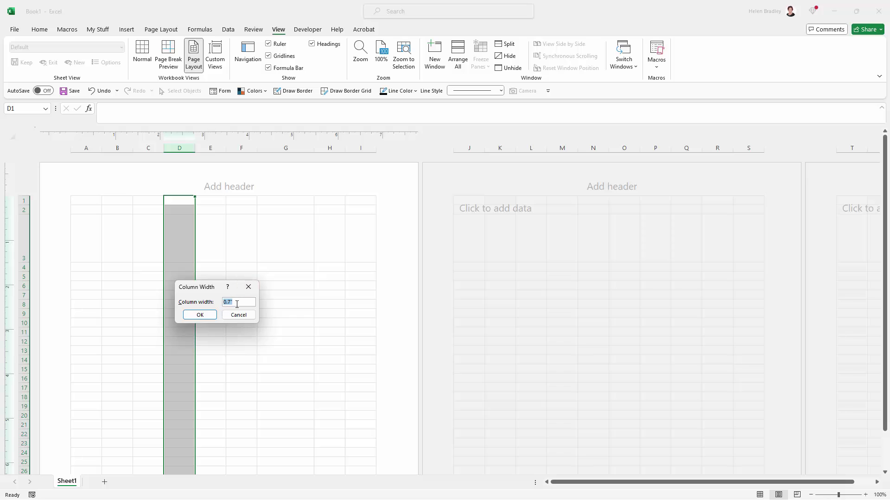
left_click_drag(203, 290, 268, 222)
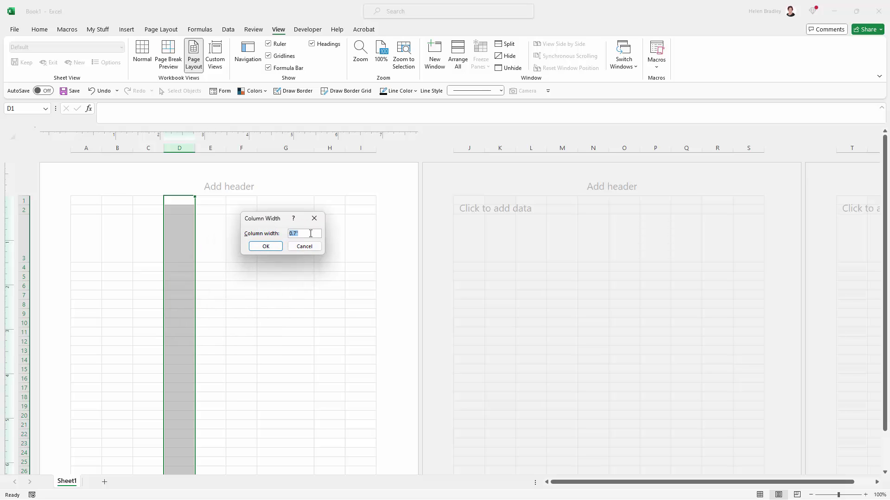
left_click(298, 234)
double_click(298, 233)
type("1")
key("Return")
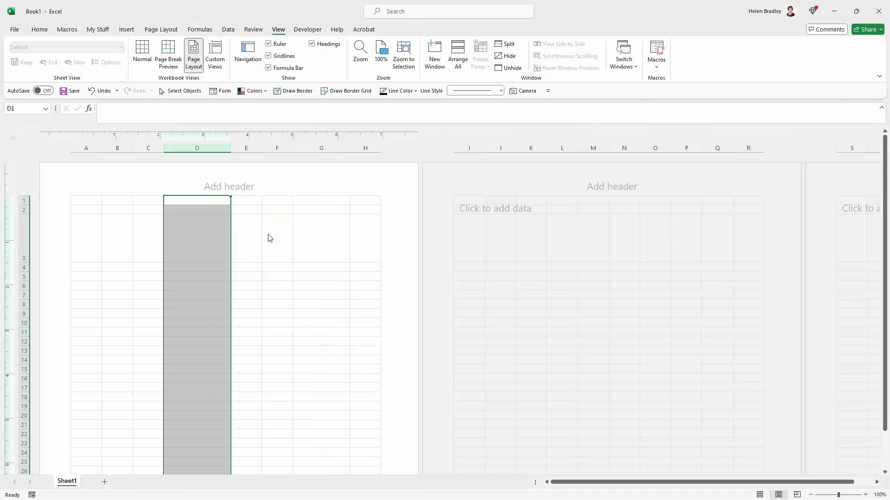
right_click(188, 149)
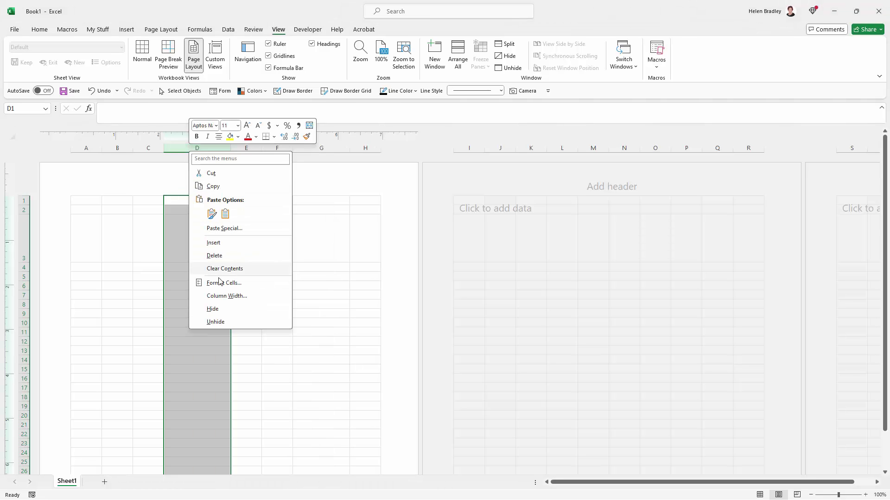
left_click(223, 296)
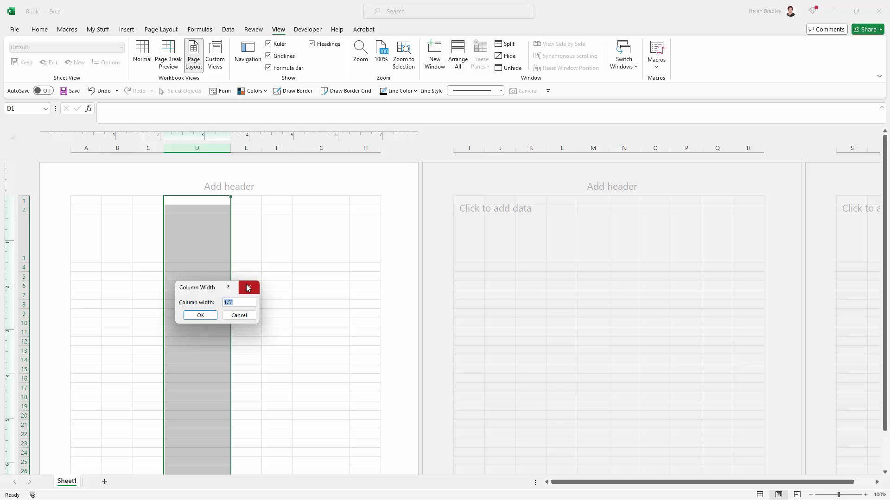
type("1in")
key("Return")
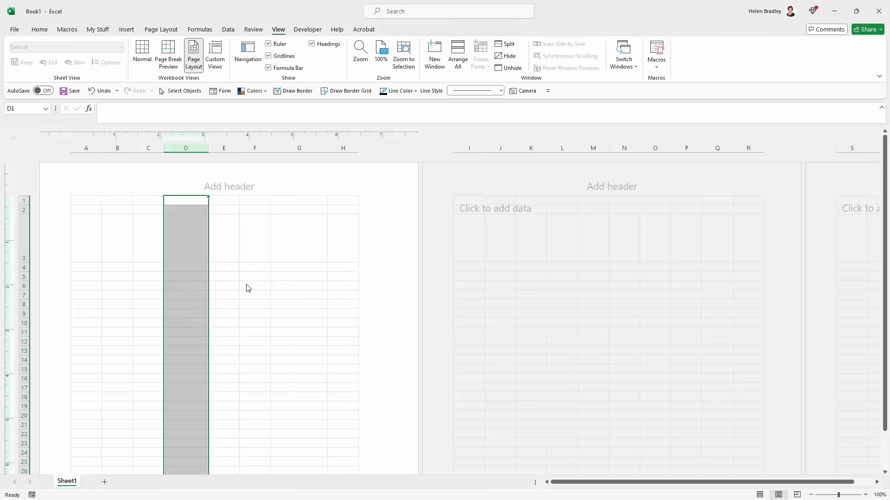
Change column D's width to 10 in the Column Width box.
right_click(187, 153)
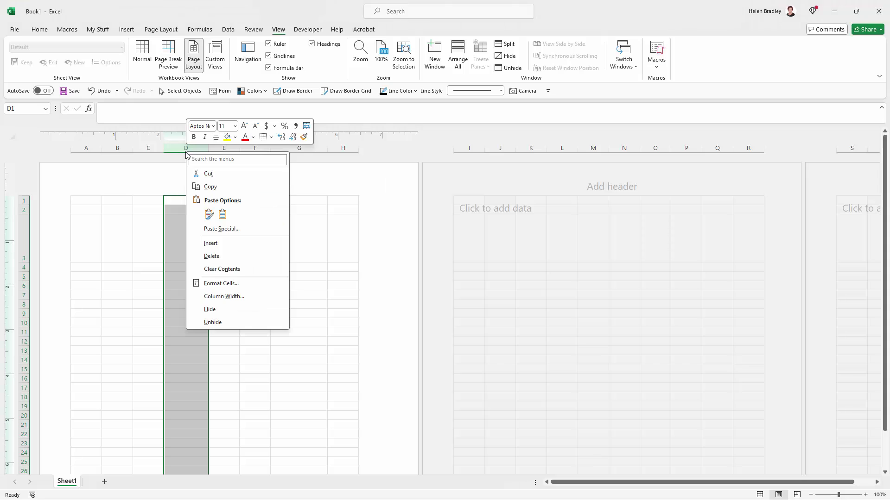
left_click(219, 296)
type("1")
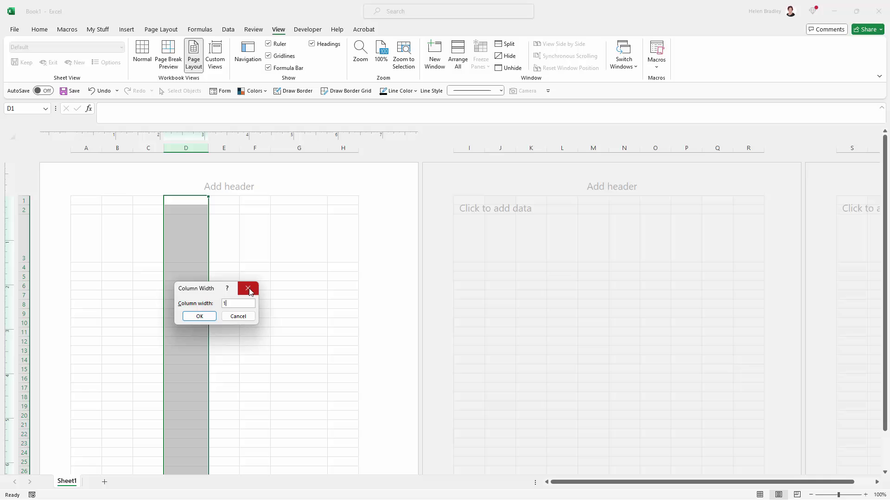
type("0cm")
key("Return")
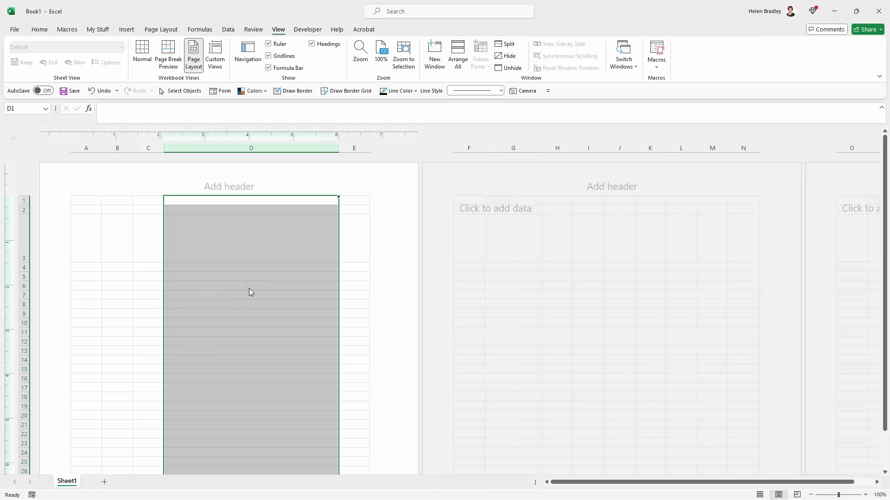
Enter a row height of 5 for row 5 in the Row Height box.
left_click(22, 277)
right_click(22, 277)
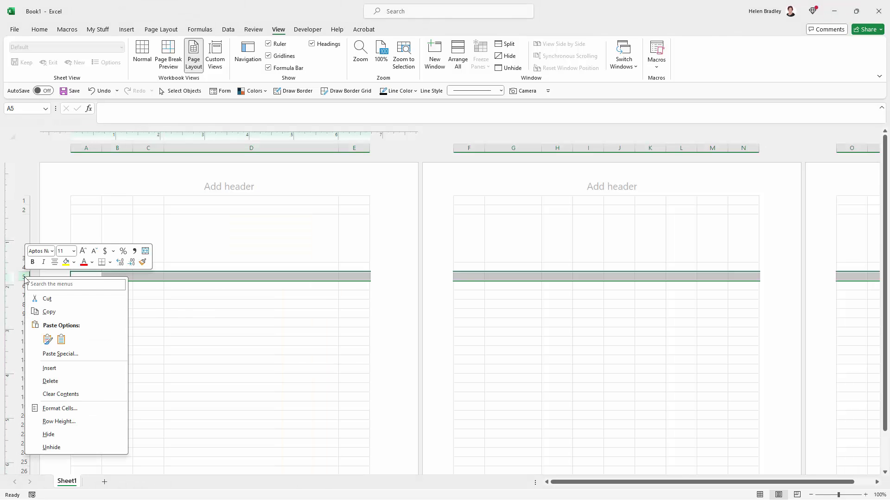
left_click(70, 421)
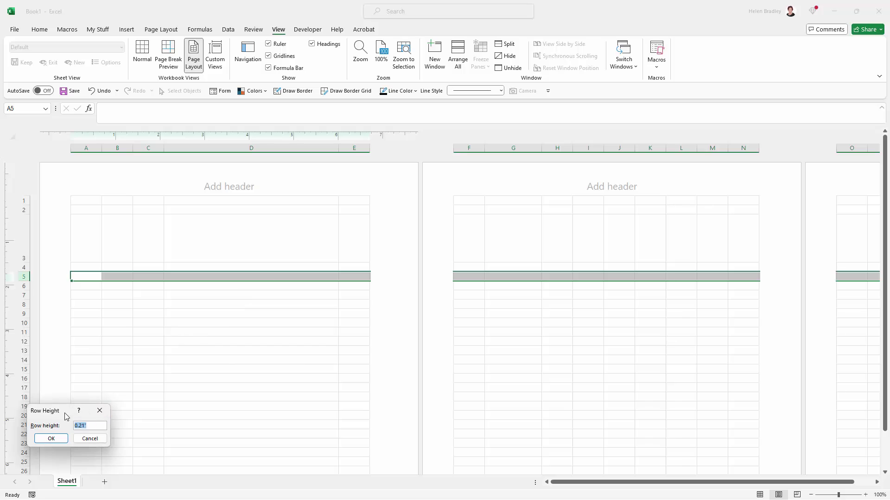
left_click_drag(58, 413, 316, 233)
type("5cm")
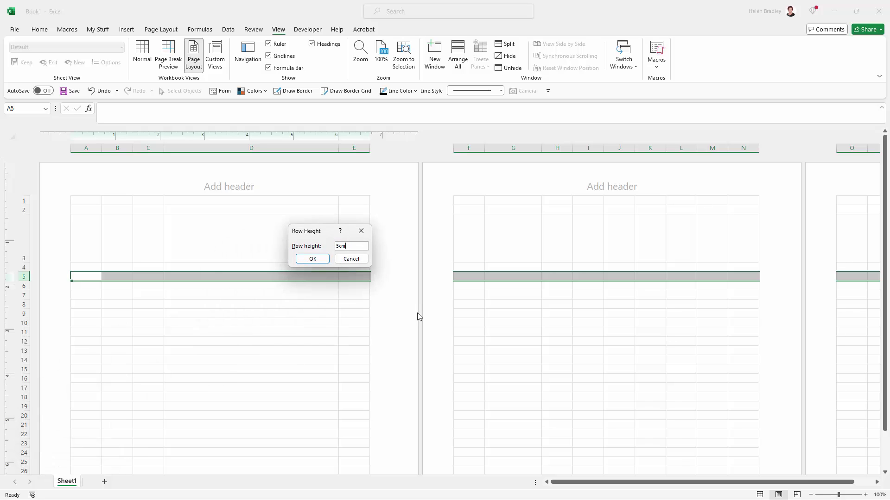
key("Return")
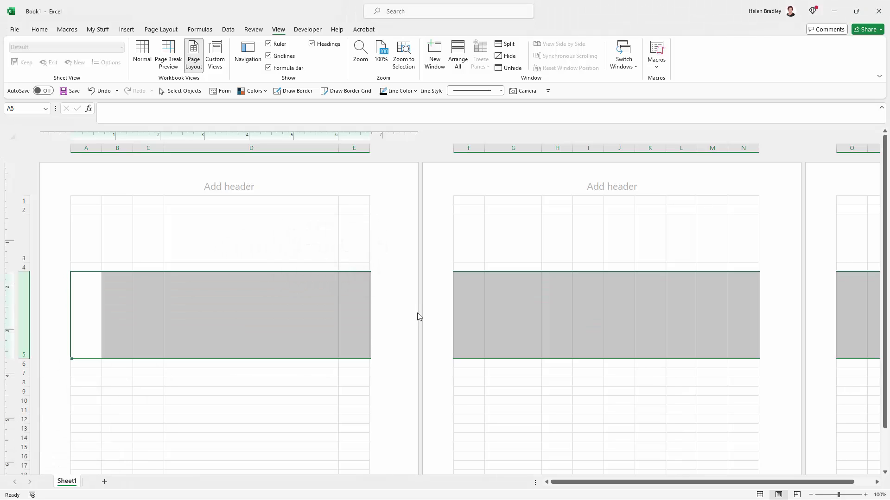
left_click(339, 371)
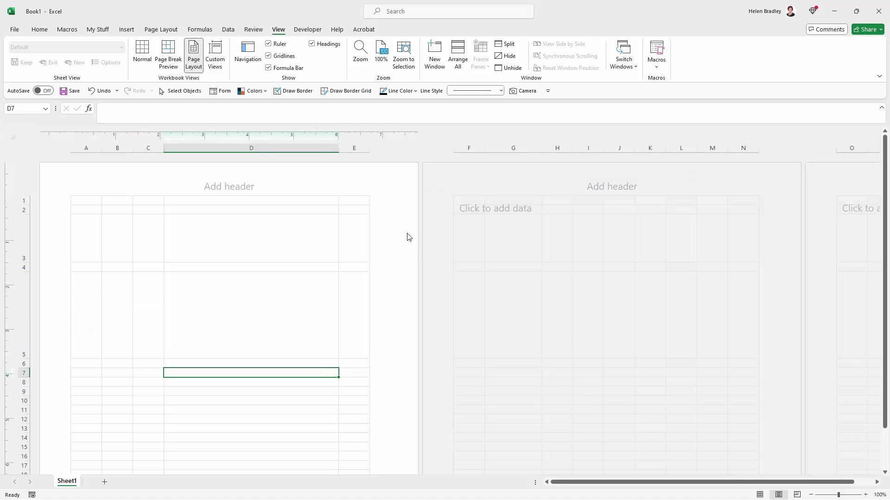
Choose Normal on the View tab to leave Page Layout view.
left_click(142, 55)
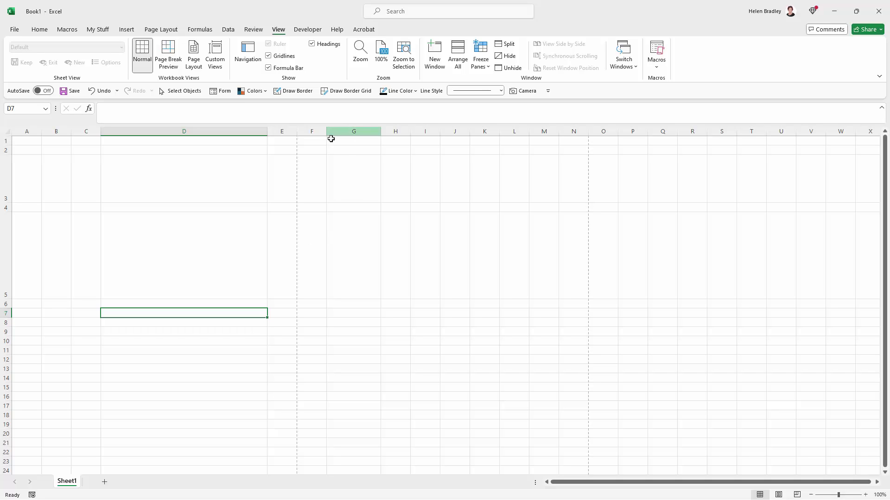
Uncheck Show page breaks for Sheet1 in Excel Options > Advanced and confirm.
left_click(14, 30)
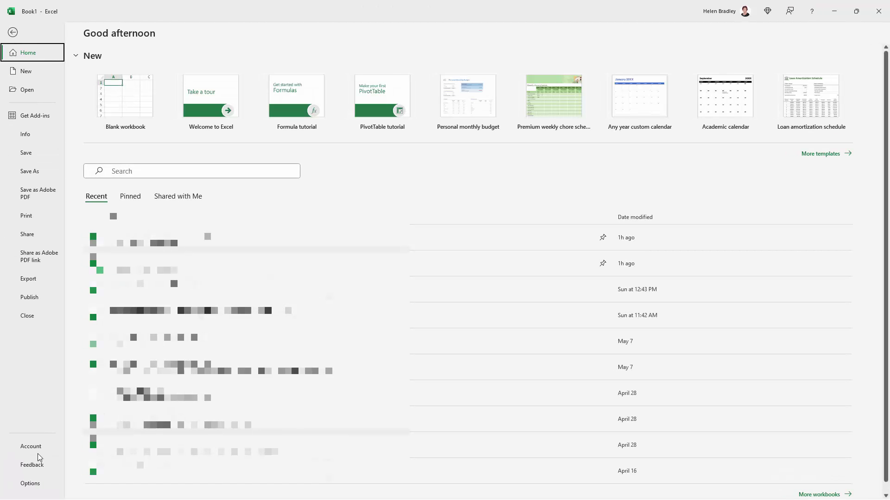
left_click(30, 483)
left_click(275, 205)
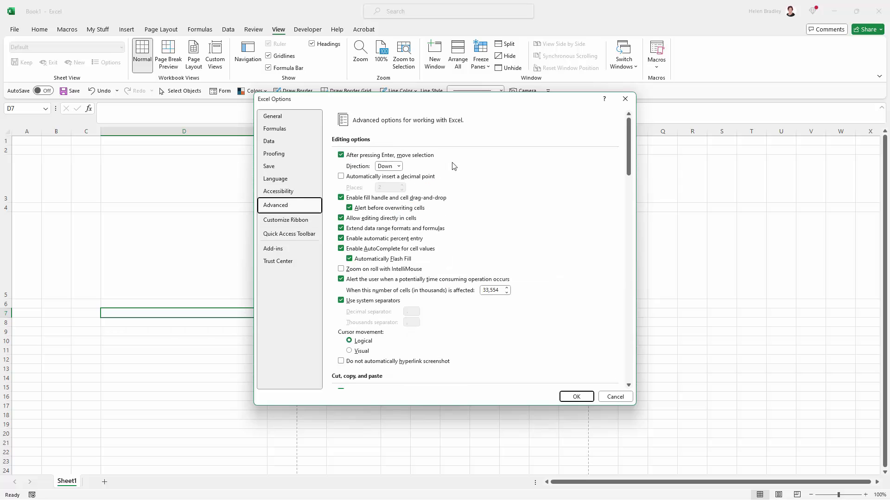
left_click_drag(628, 153, 603, 286)
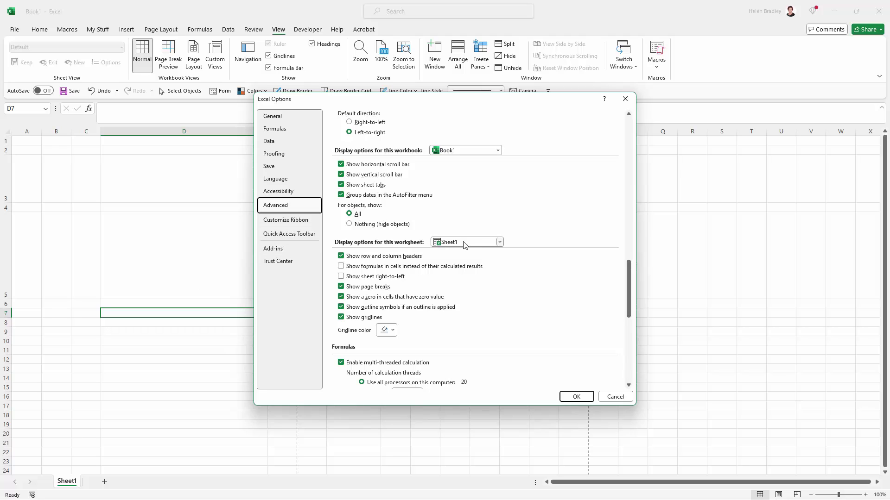
left_click(342, 286)
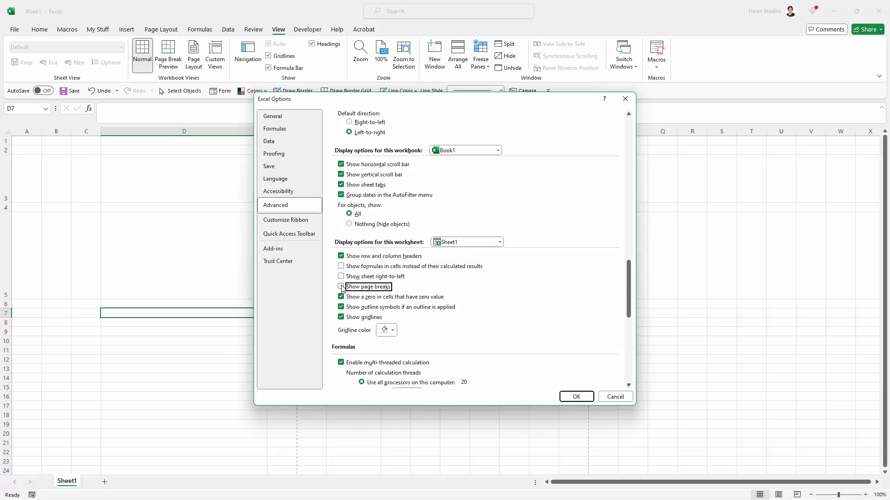
left_click(577, 397)
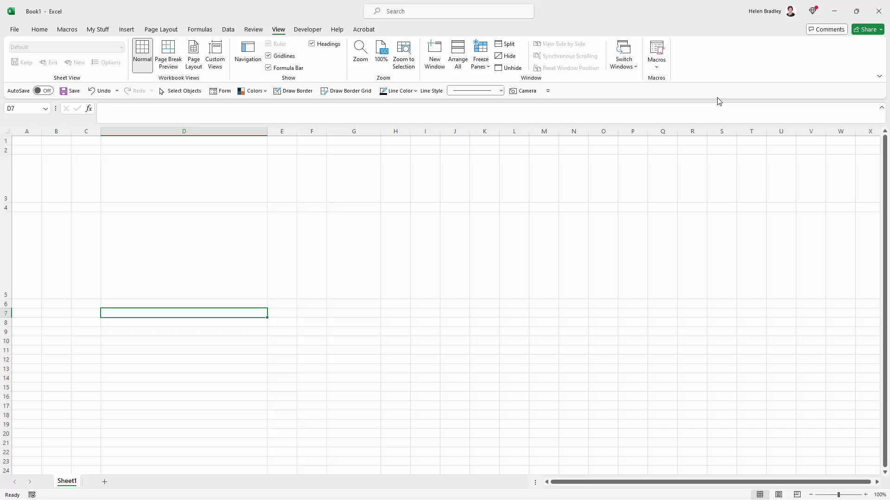
In the Macro dialog, pick PERSONAL.XLSB and type the macro name TogglePageBreaks.
left_click(654, 56)
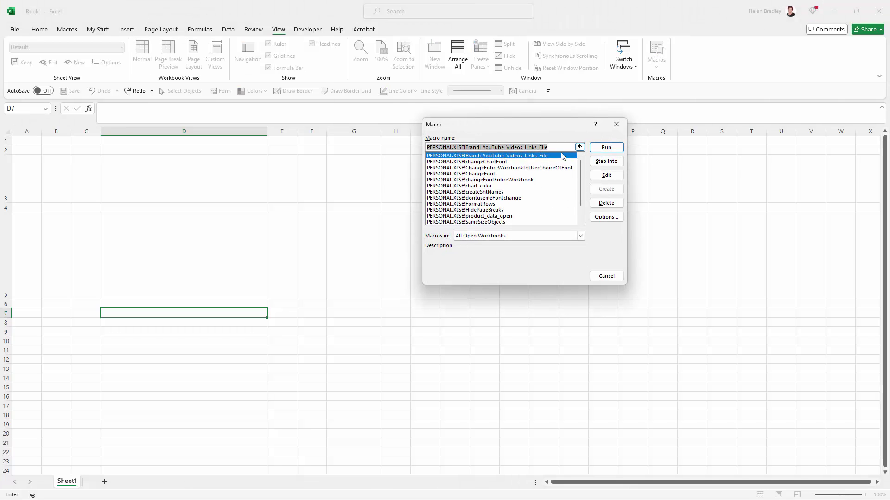
left_click(506, 238)
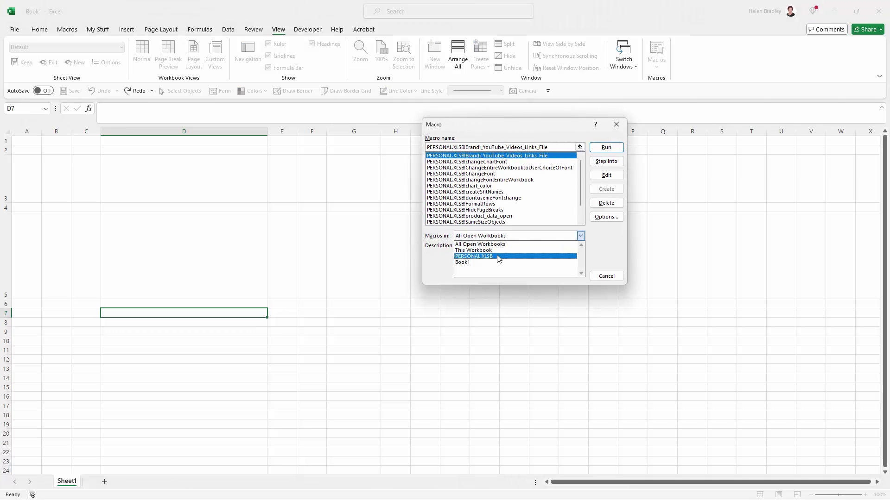
left_click(498, 258)
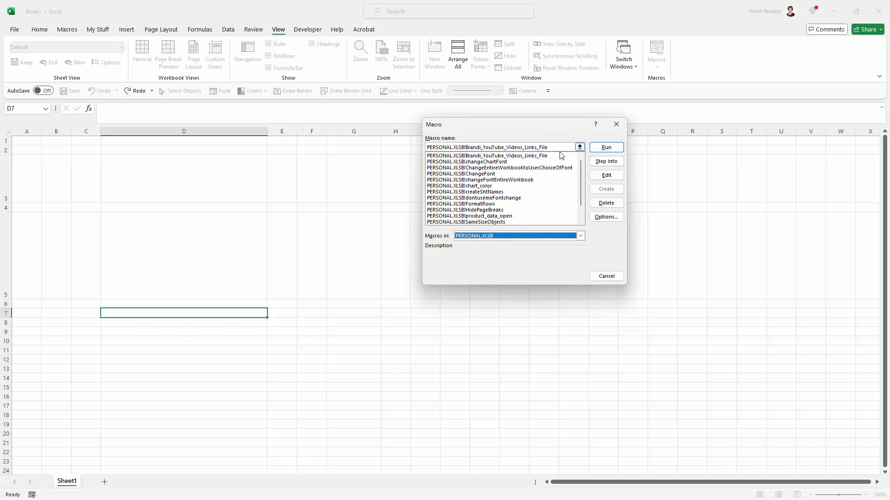
left_click_drag(559, 150, 473, 160)
type("To")
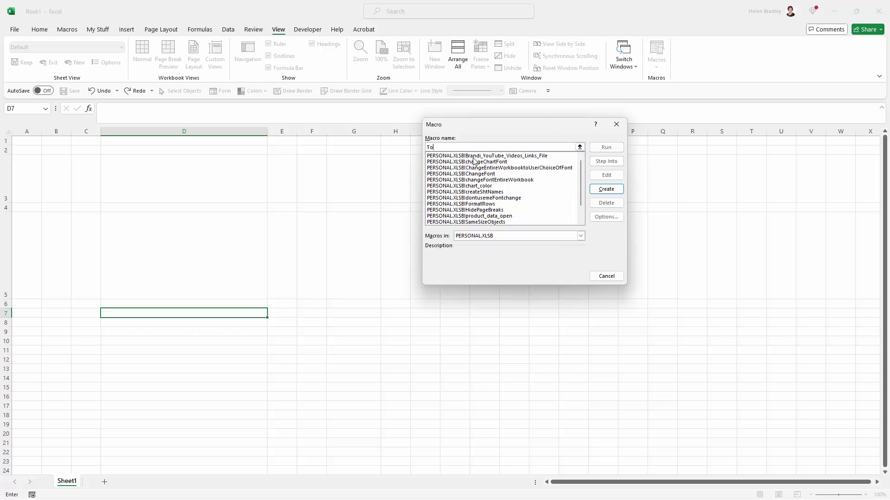
type("gglePageBreaks")
Create the macro and write ActiveSheet.DisplayPageBreaks = Not (ActiveSheet.DisplayPageBreaks).
left_click(603, 190)
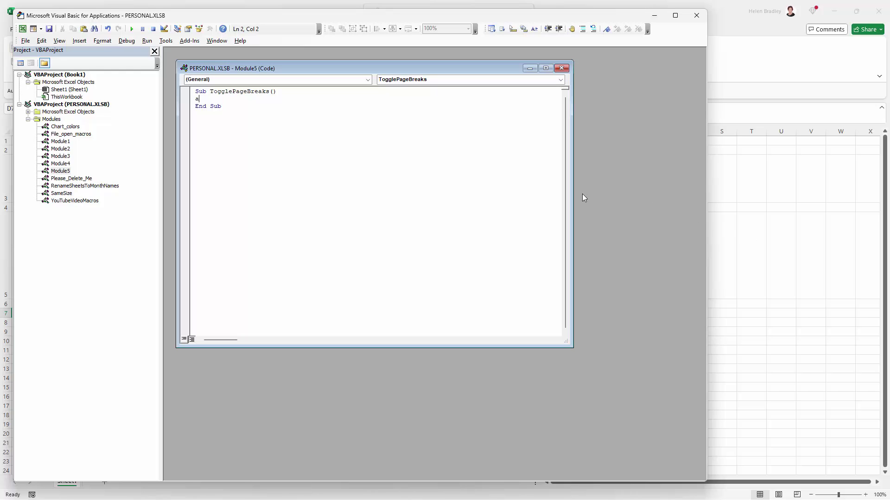
type("activeshee")
type("t")
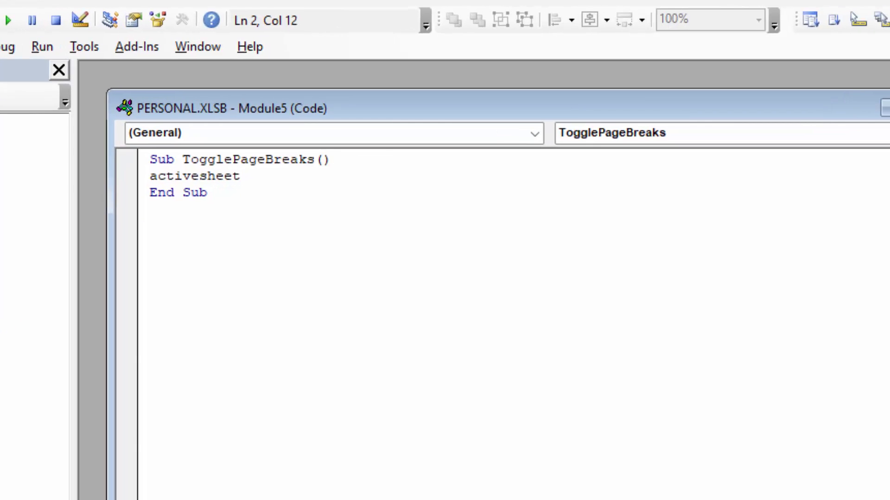
type(".")
type("displaypagebreaks")
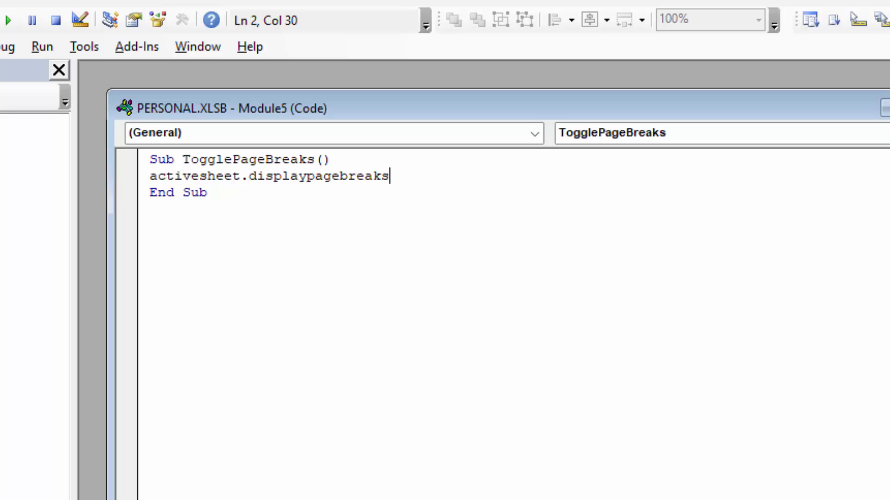
type("=not(")
left_click_drag(388, 177, 138, 195)
key("ctrl+c")
left_click(479, 174)
key("ctrl+v")
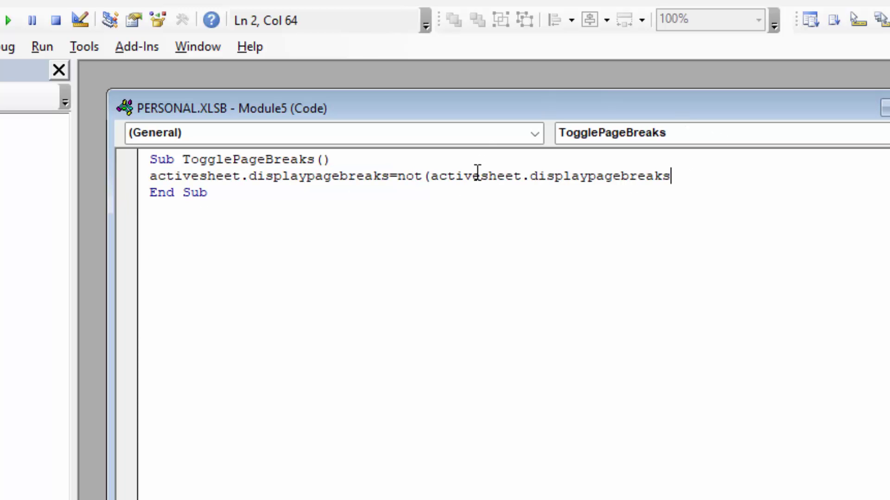
type(")")
key("Return")
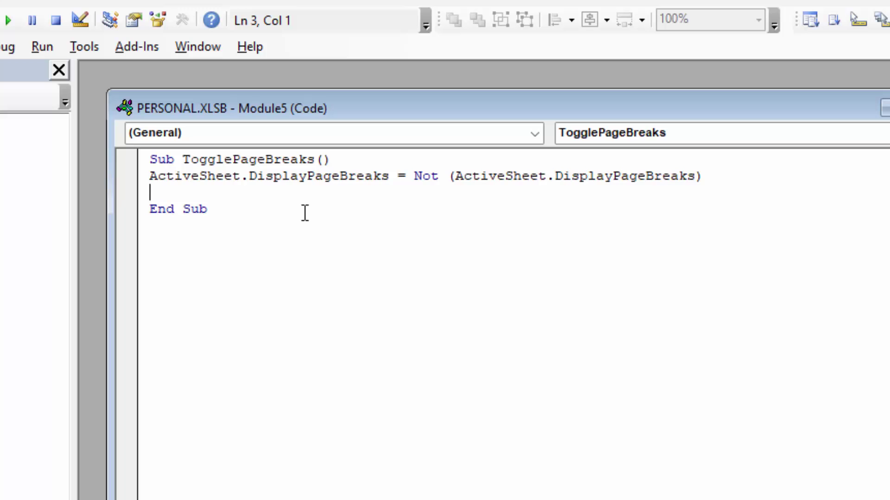
key("Delete")
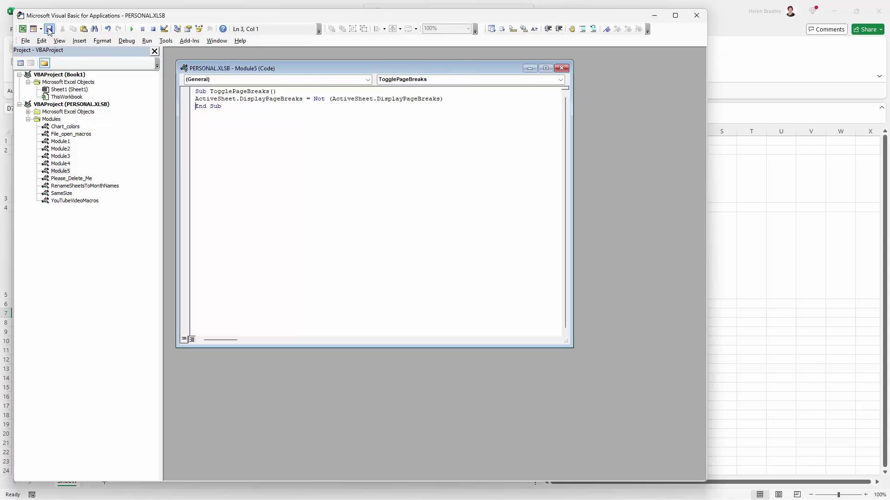
Close the VBA editor and add TogglePageBreaks from the Macros list to the toolbar.
left_click(696, 16)
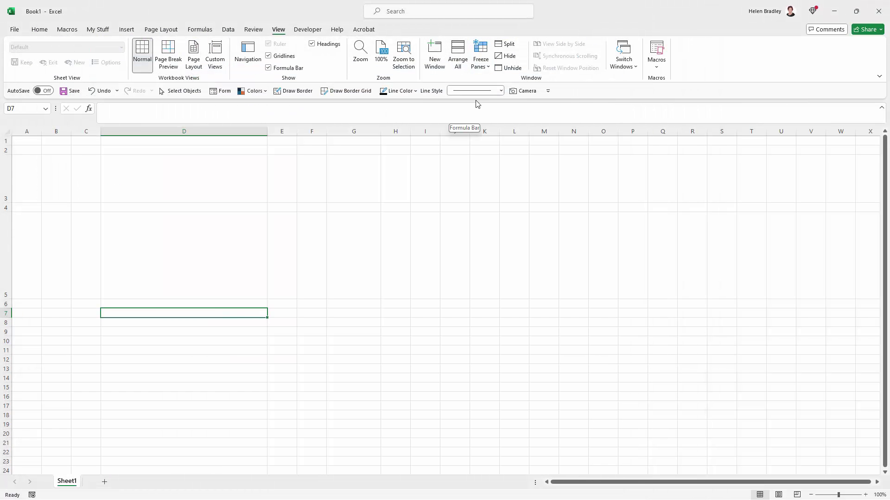
left_click(549, 92)
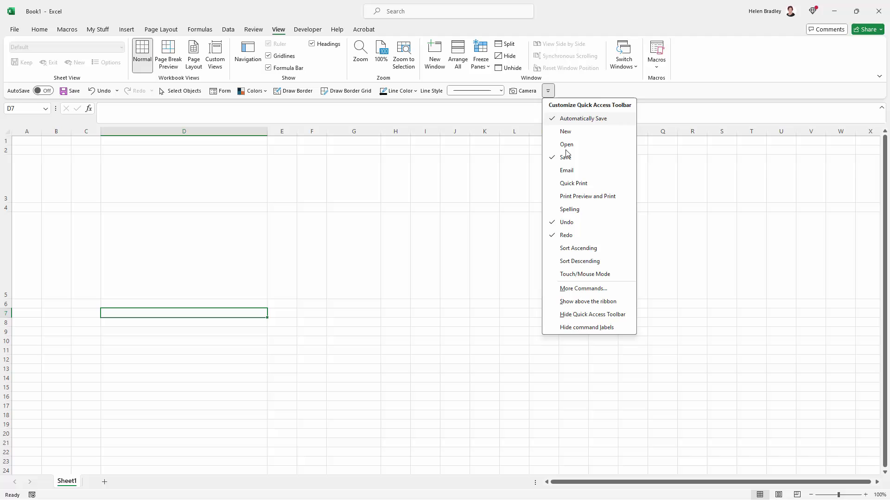
left_click(571, 291)
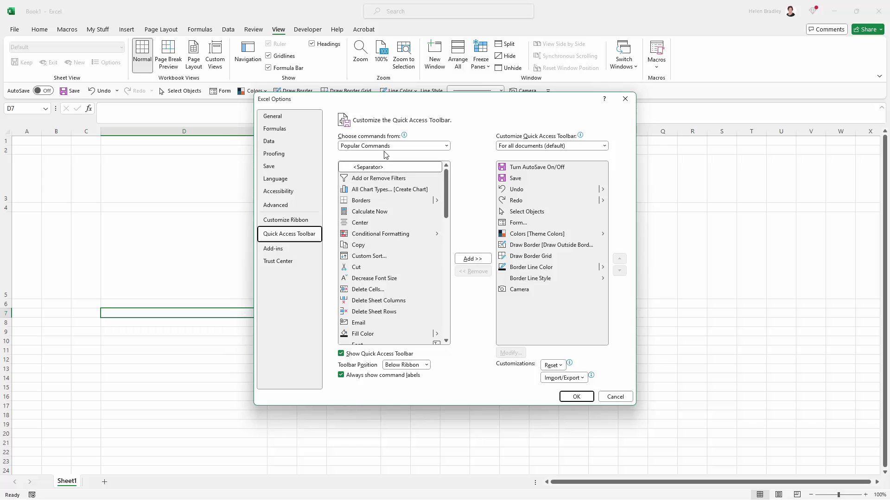
left_click(388, 148)
key("Escape")
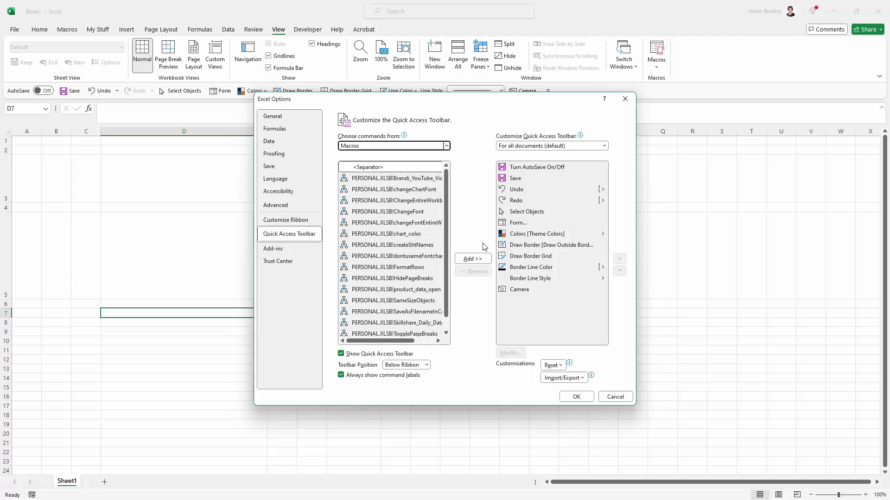
scroll(448, 214, "down", 1)
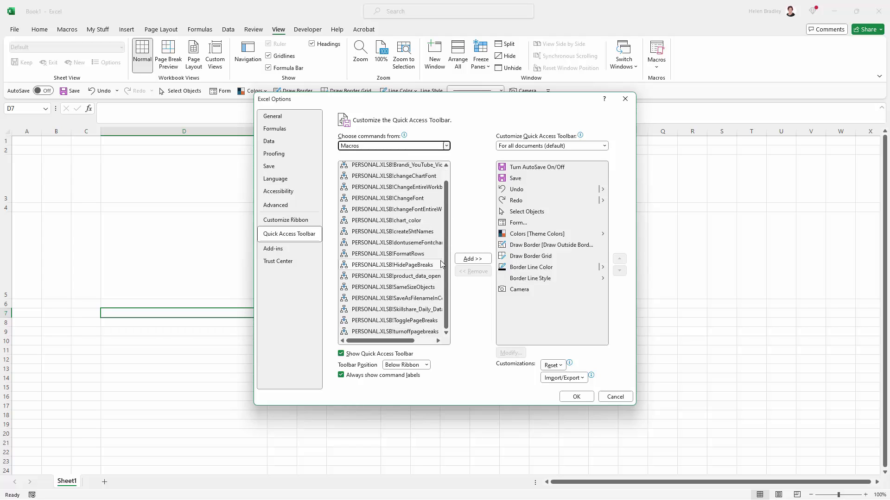
left_click(400, 322)
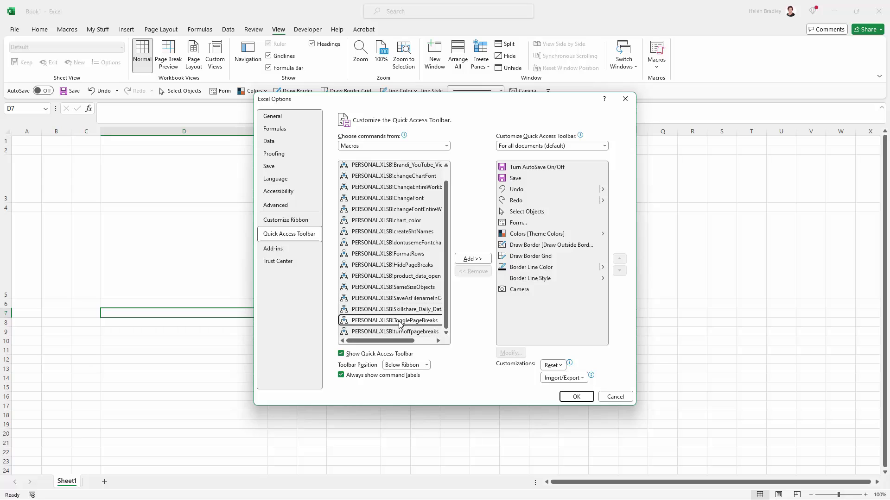
left_click(480, 261)
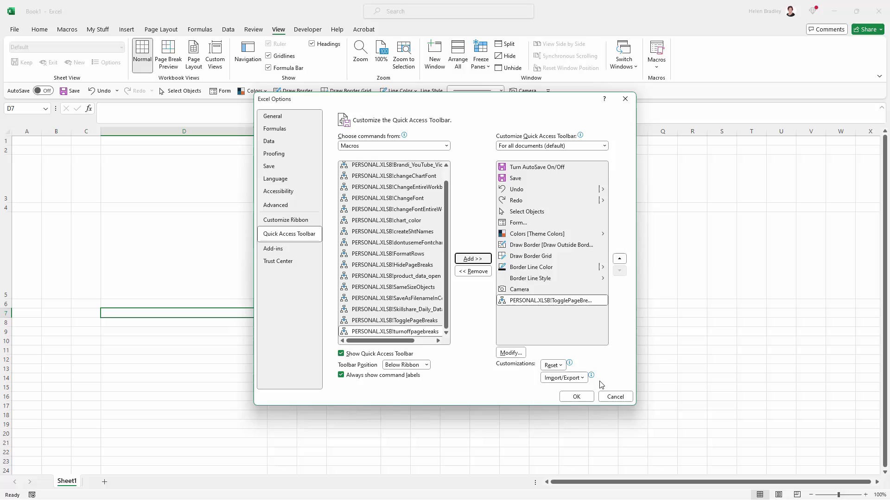
left_click(576, 396)
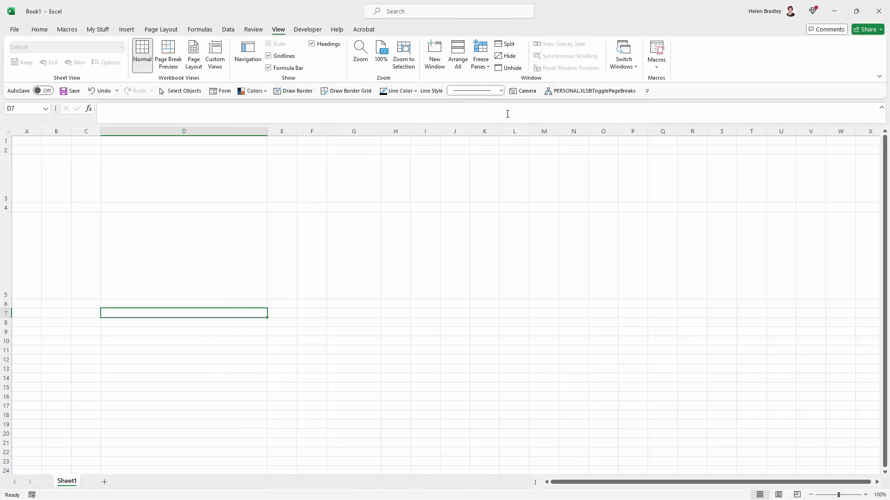
Run the TogglePageBreaks toolbar button five times, ending with page breaks shown.
left_click(592, 95)
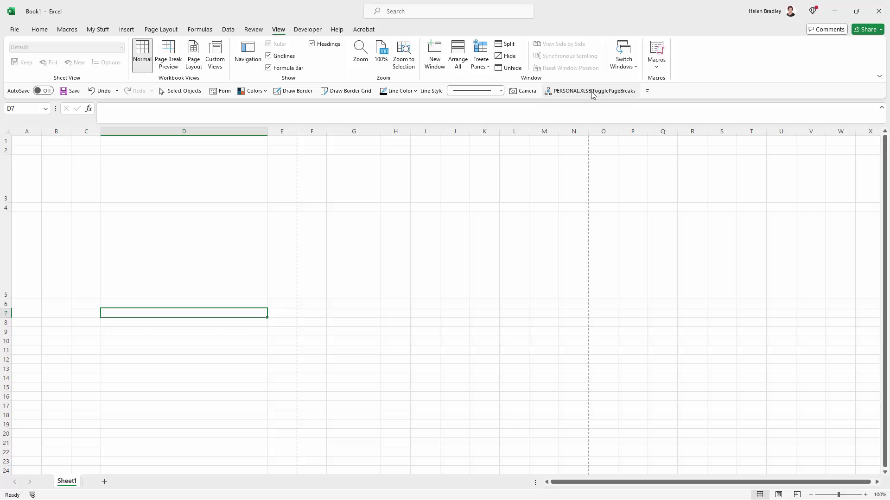
left_click(591, 95)
left_click(592, 95)
left_click(591, 94)
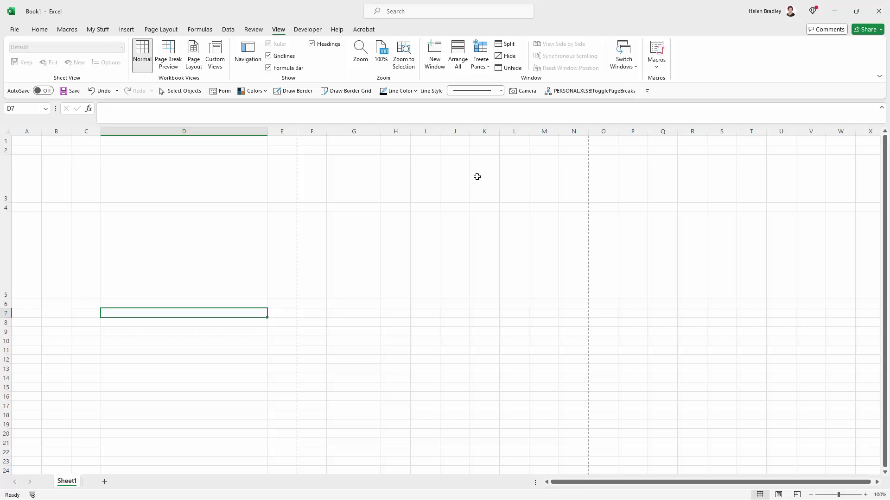
left_click(587, 94)
Run the TogglePageBreaks macro again to hide Sheet1's dashed page-break lines.
left_click(621, 91)
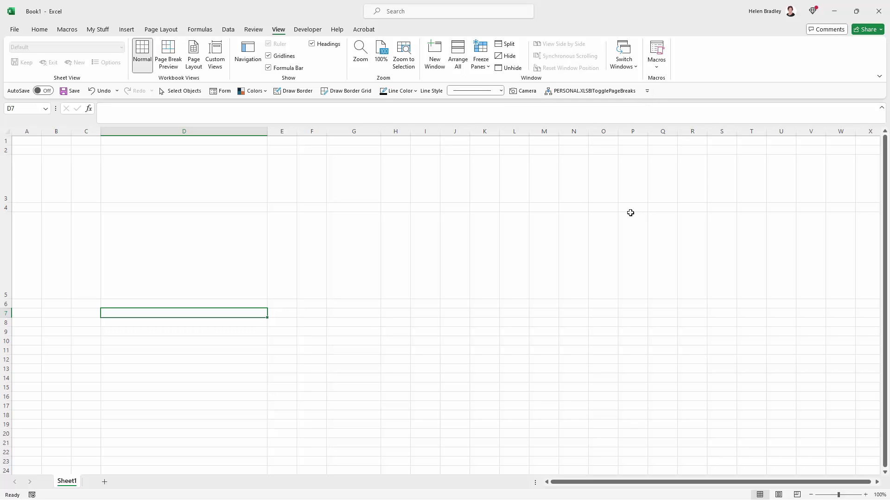